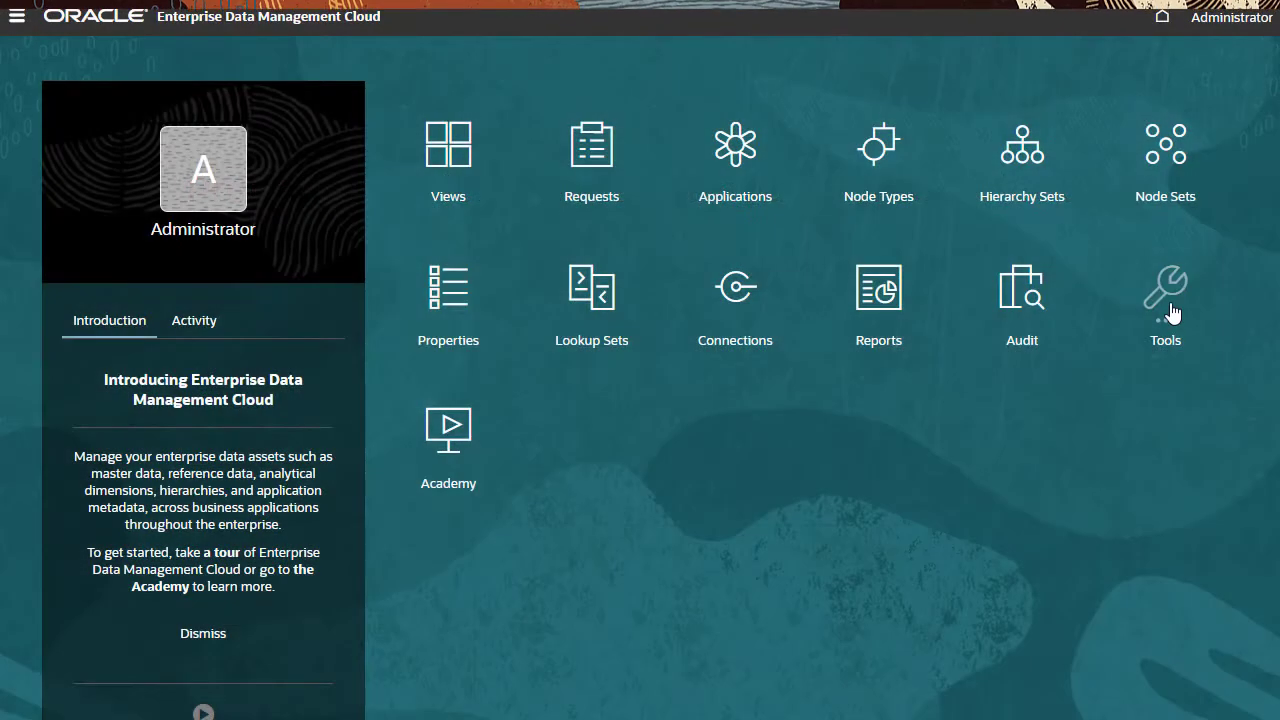
Open the first user's Assign Roles dialog to view Application Creator, Auditor and View Creator roles
{"action": "left_click", "coordinate": [1165, 288]}
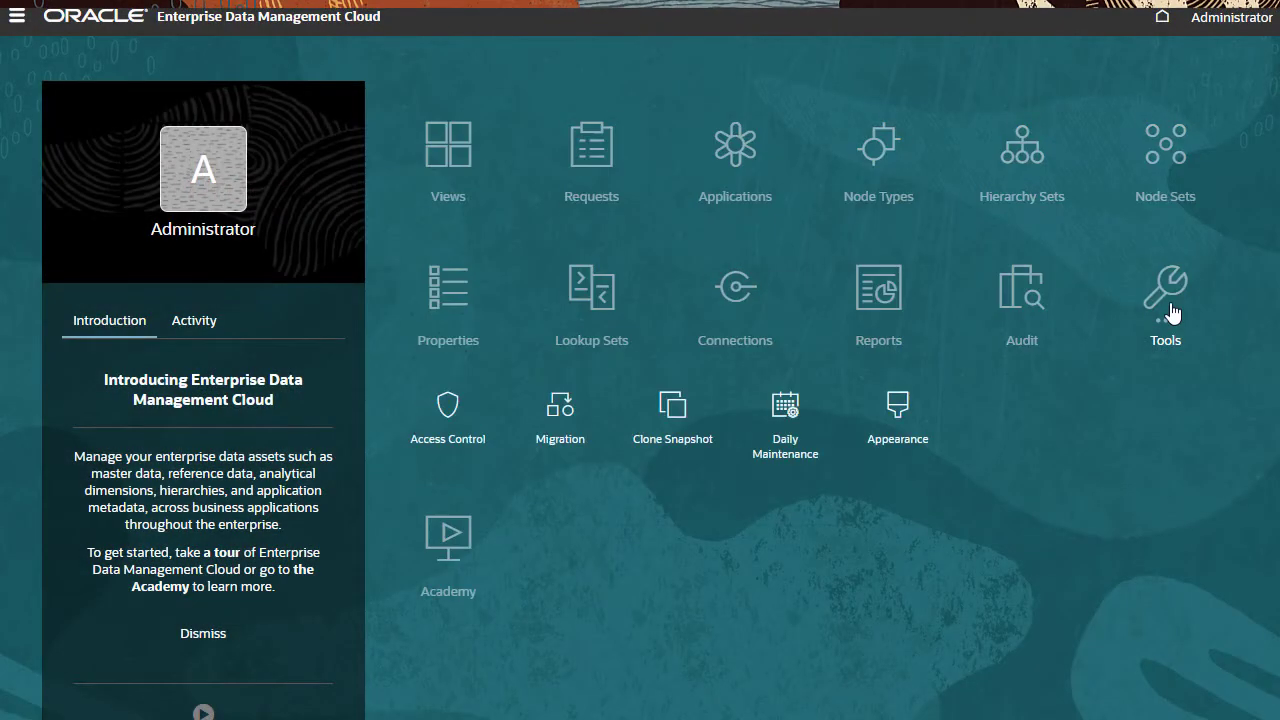
{"action": "left_click", "coordinate": [443, 406]}
{"action": "left_click", "coordinate": [377, 198]}
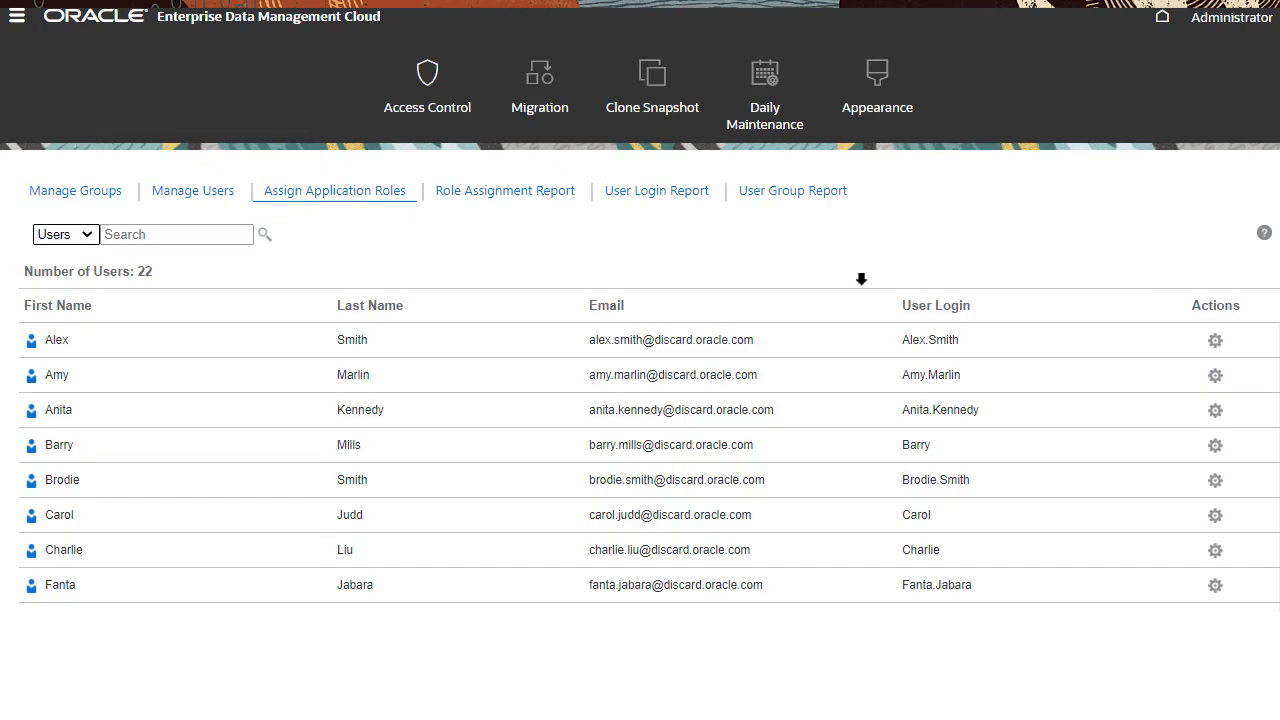
{"action": "left_click", "coordinate": [1216, 342]}
{"action": "left_click", "coordinate": [1092, 352]}
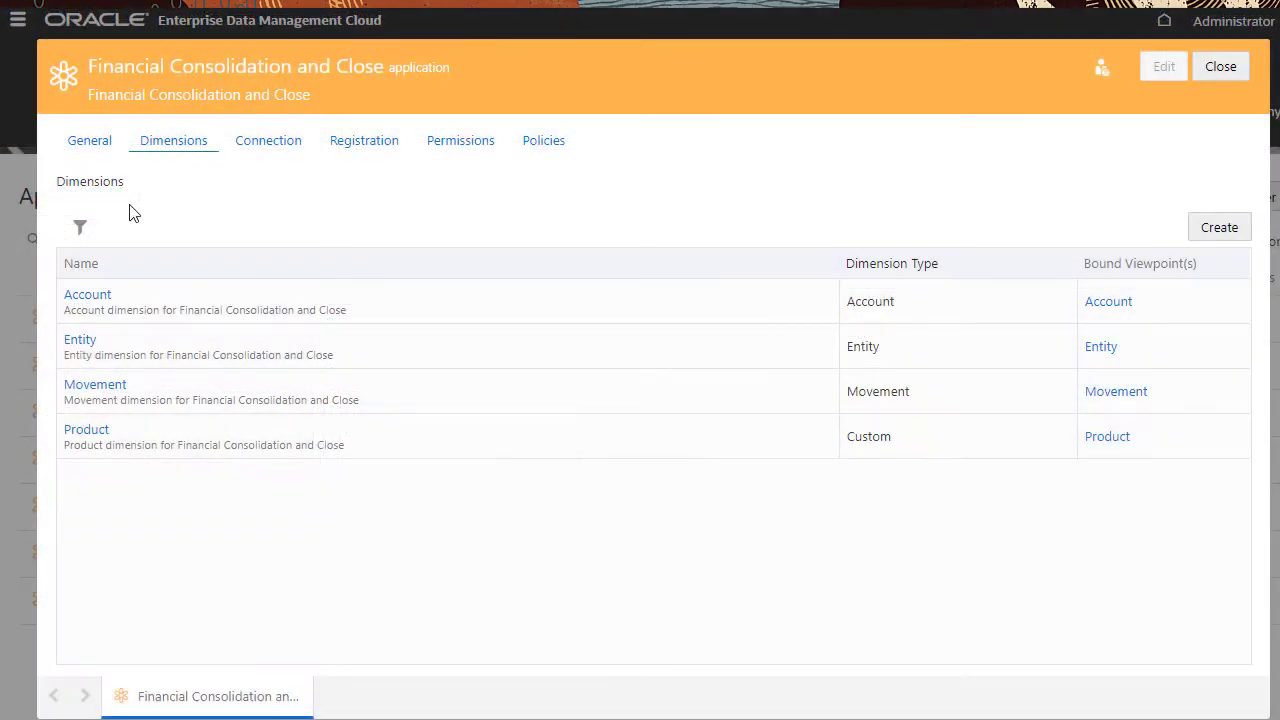
Review the Entity dimension's user permissions and the permission level choices in edit mode
{"action": "left_click", "coordinate": [82, 341]}
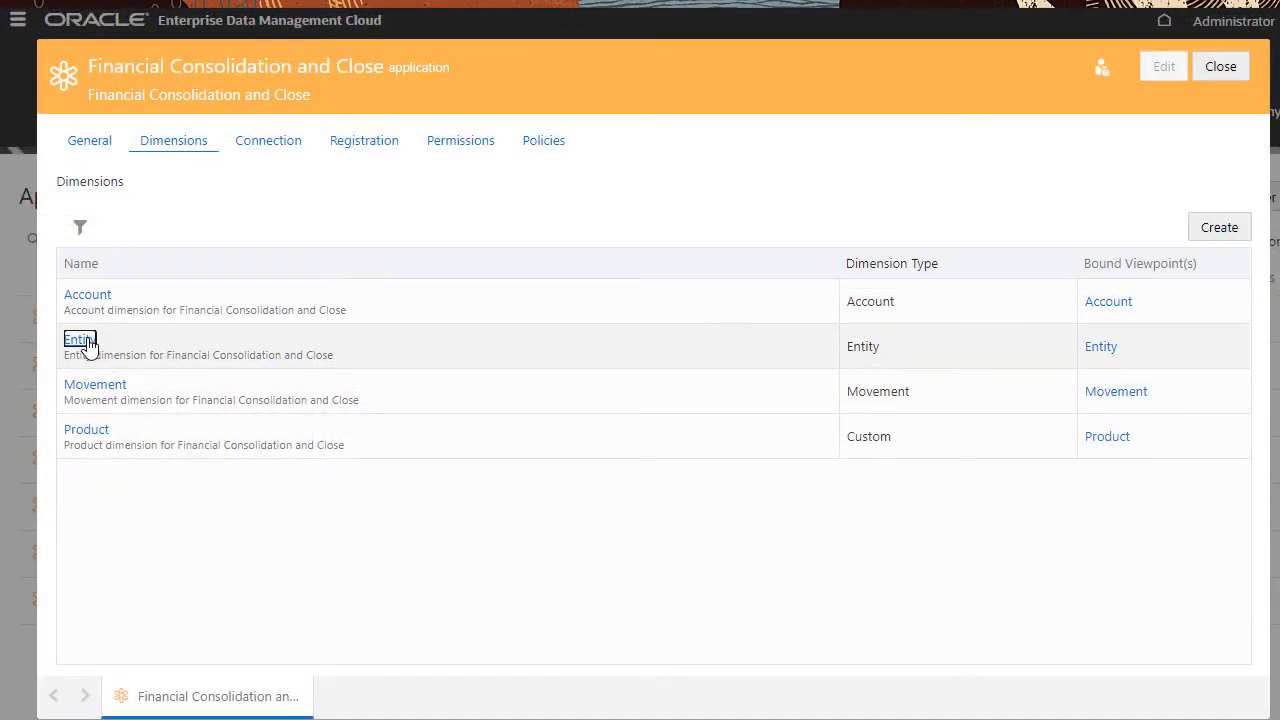
{"action": "left_click", "coordinate": [523, 143]}
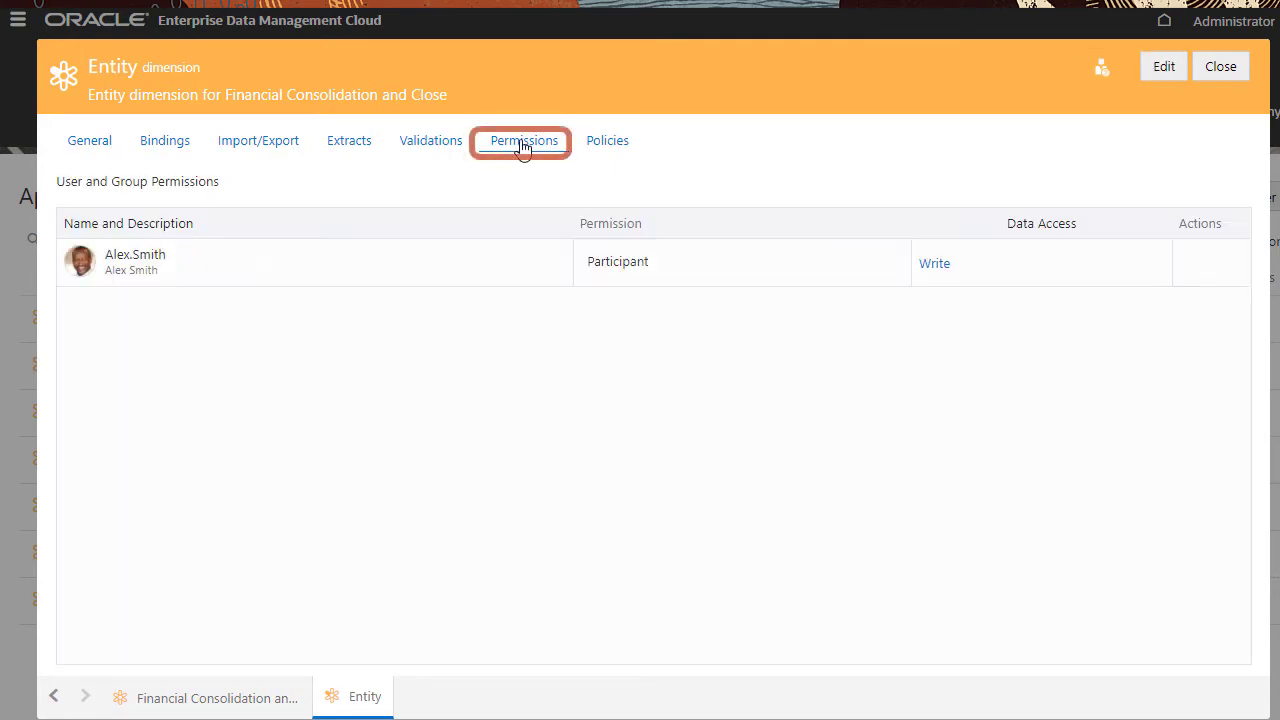
{"action": "left_click", "coordinate": [1162, 66]}
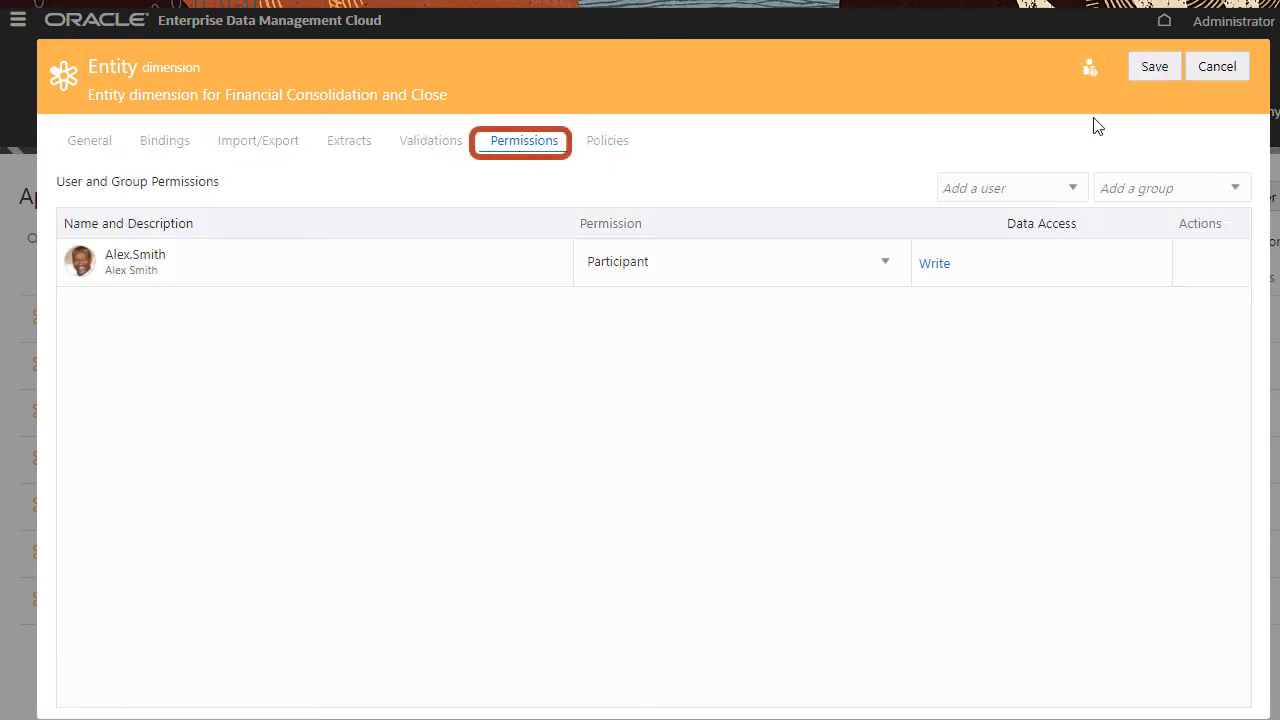
{"action": "left_click", "coordinate": [886, 263]}
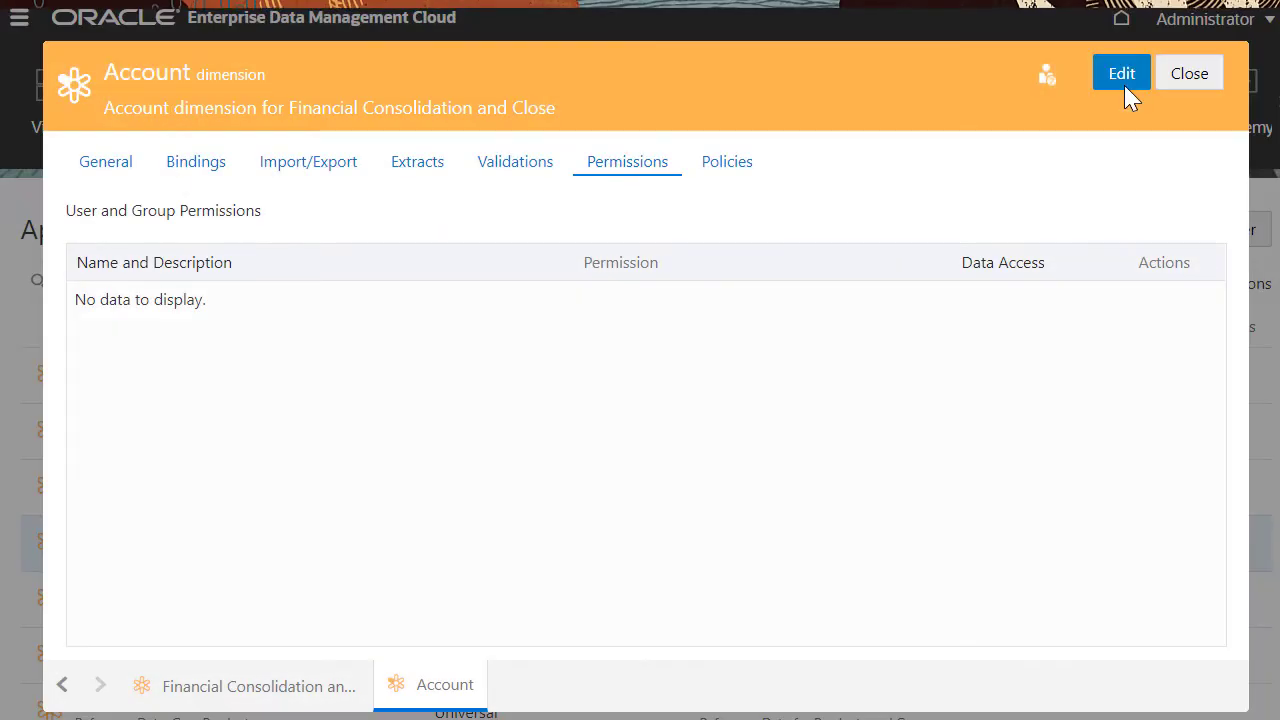
Add a user as Participant to the Account dimension's permissions
{"action": "left_click", "coordinate": [1121, 74]}
{"action": "left_click", "coordinate": [1006, 222]}
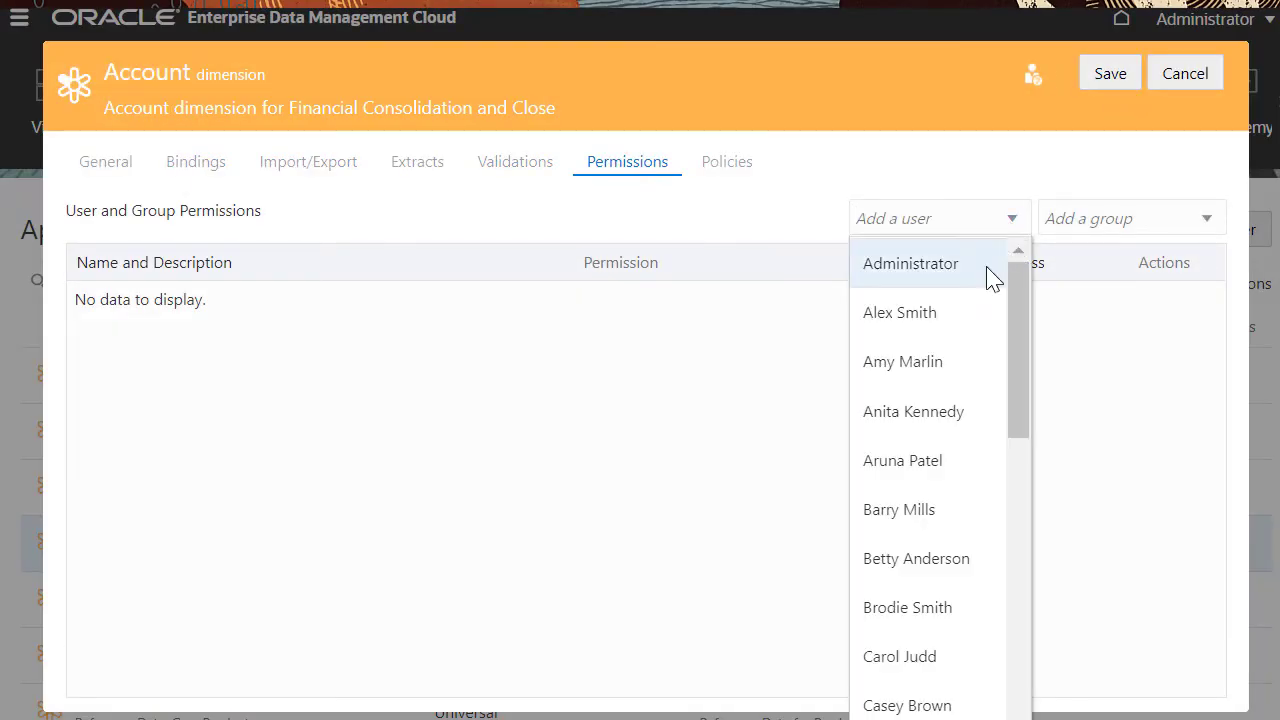
{"action": "left_click", "coordinate": [943, 368]}
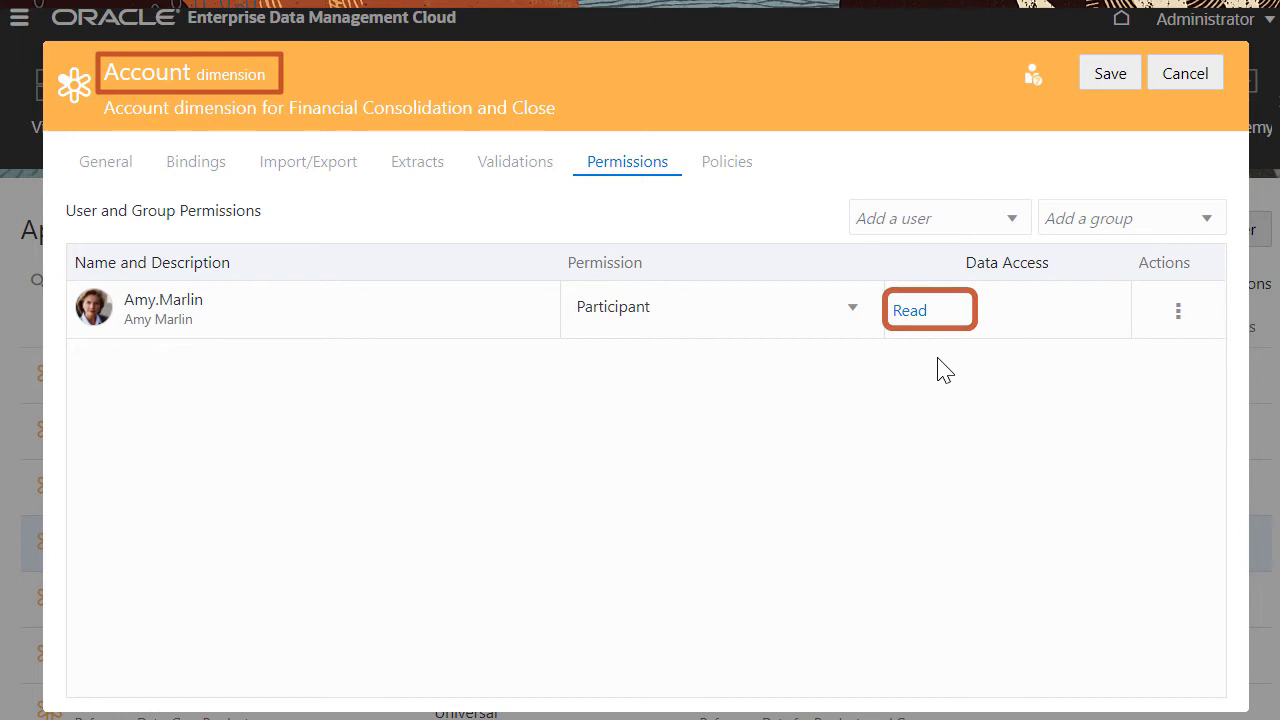
Give that user's data access All actions and Edit All properties, and apply
{"action": "left_click", "coordinate": [1179, 316]}
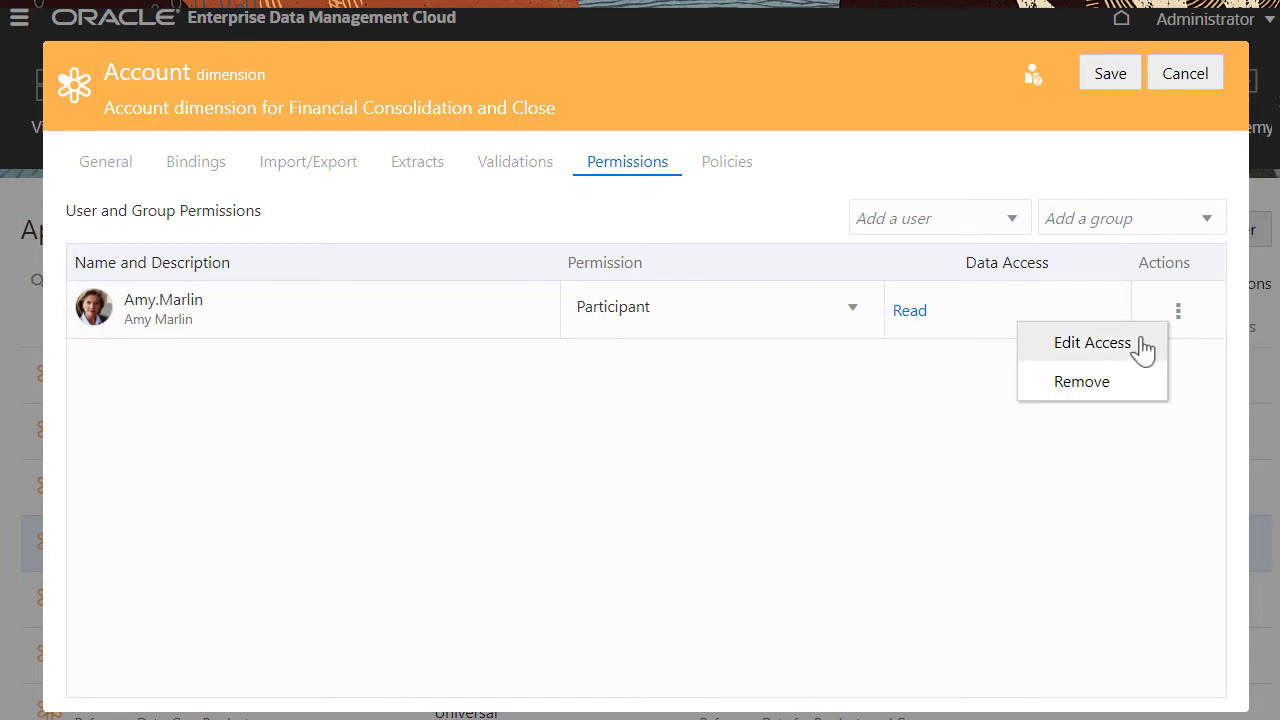
{"action": "left_click", "coordinate": [1145, 348]}
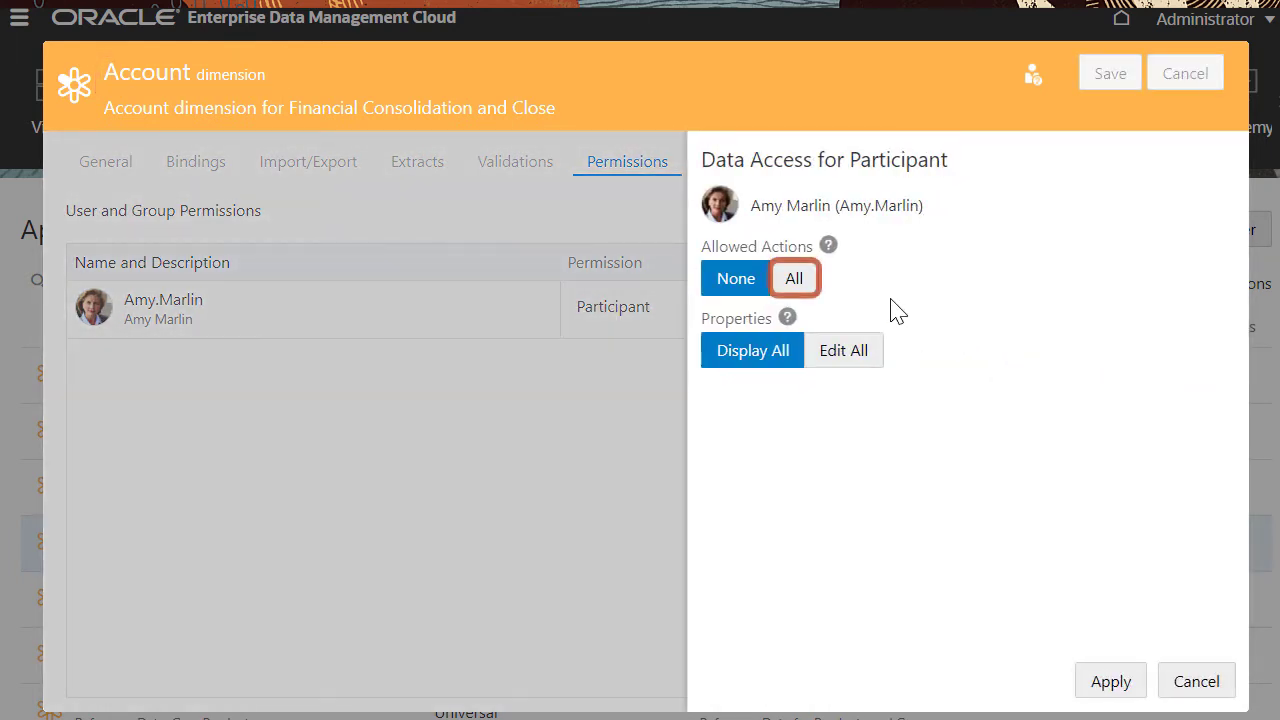
{"action": "left_click", "coordinate": [795, 281]}
{"action": "left_click", "coordinate": [845, 355]}
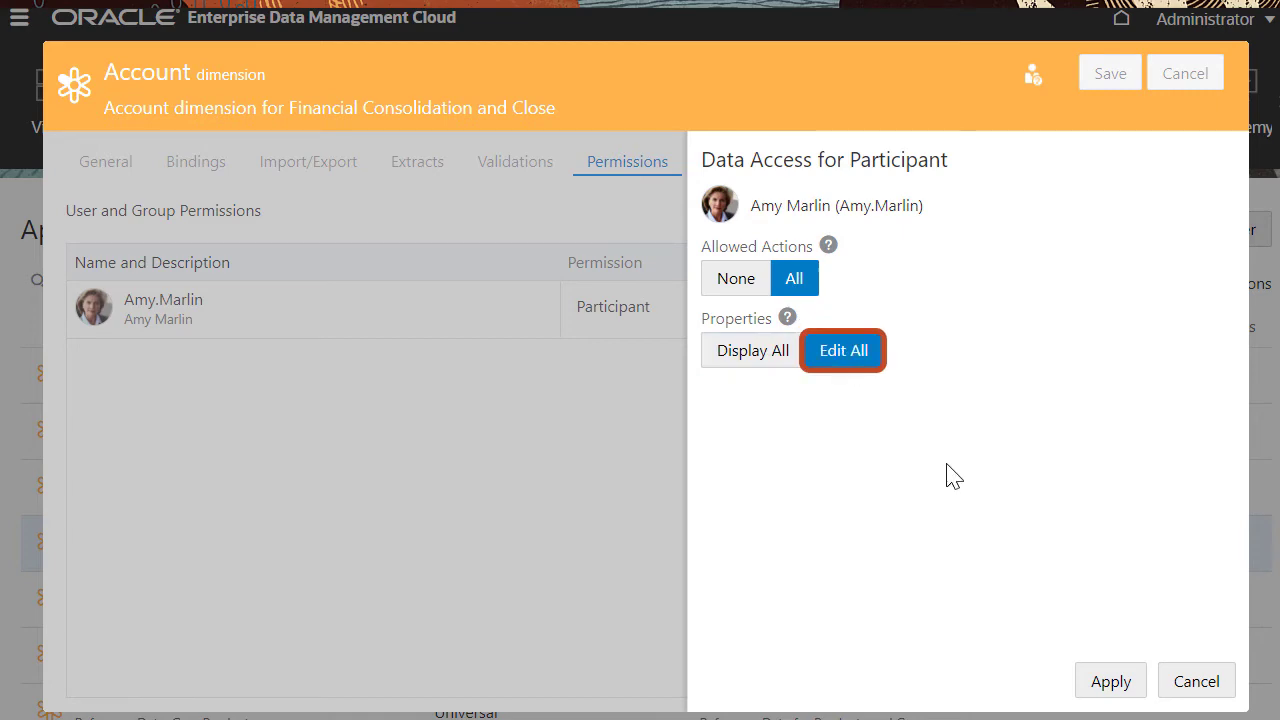
{"action": "left_click", "coordinate": [1110, 682]}
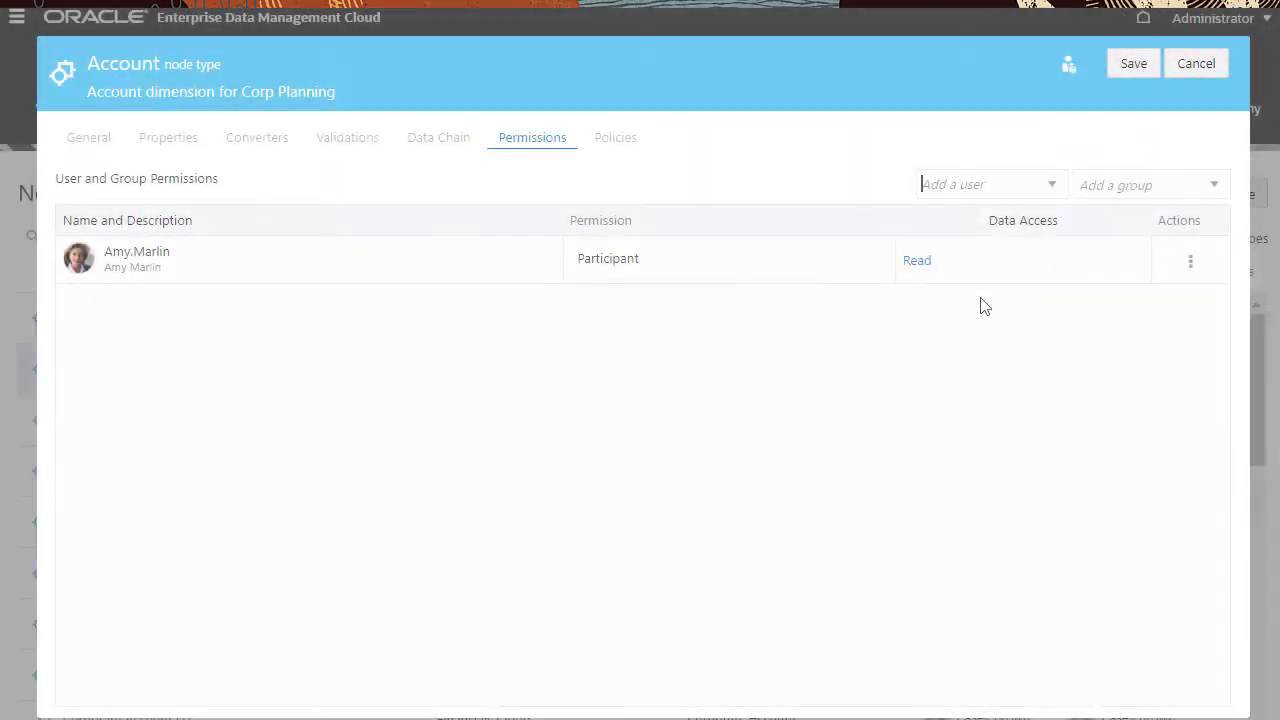
Limit the user's node type access to the Add action, Core.Name editable and CoreStats.Parent hidden
{"action": "left_click", "coordinate": [1189, 262]}
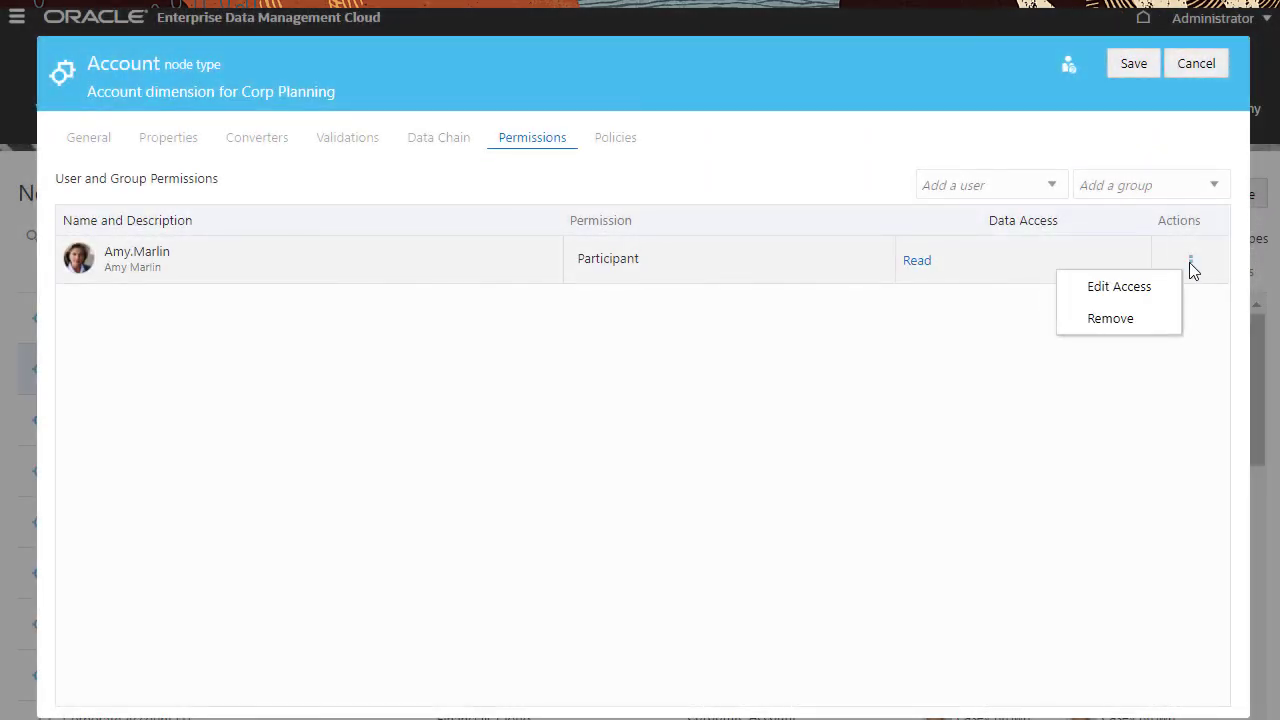
{"action": "left_click", "coordinate": [1125, 287]}
{"action": "left_click", "coordinate": [930, 233]}
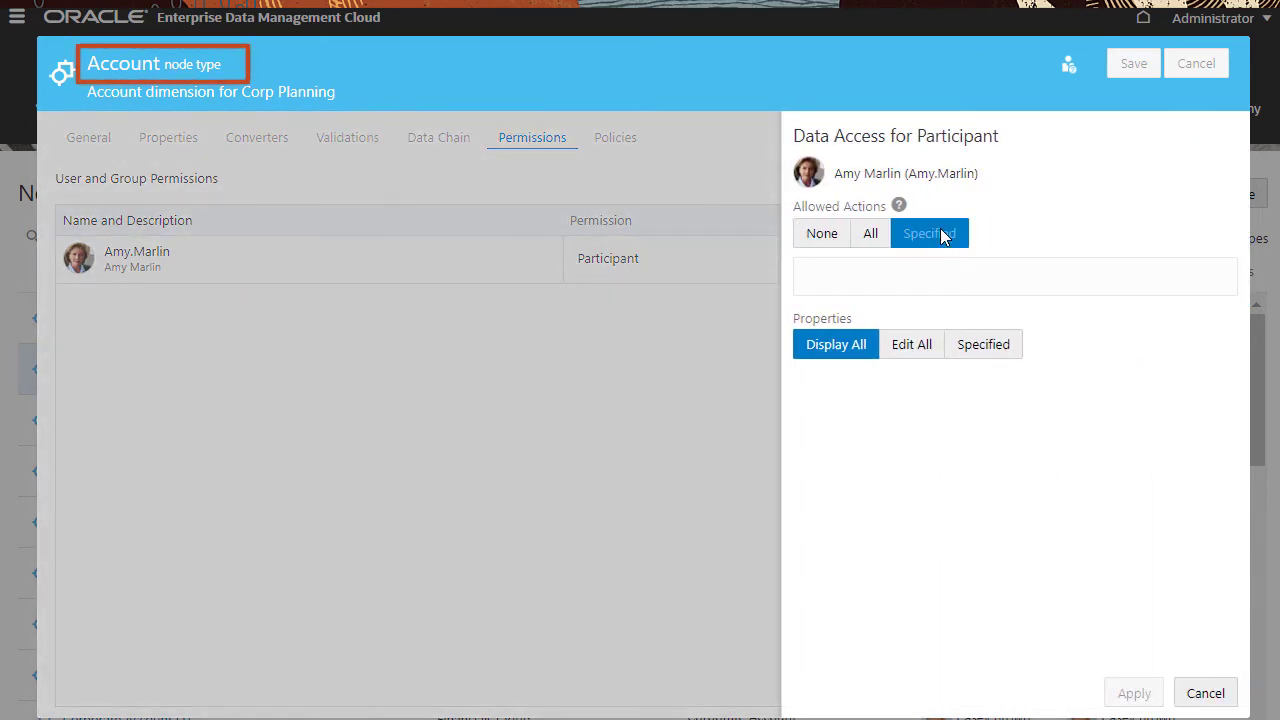
{"action": "left_click", "coordinate": [929, 275]}
{"action": "left_click", "coordinate": [921, 316]}
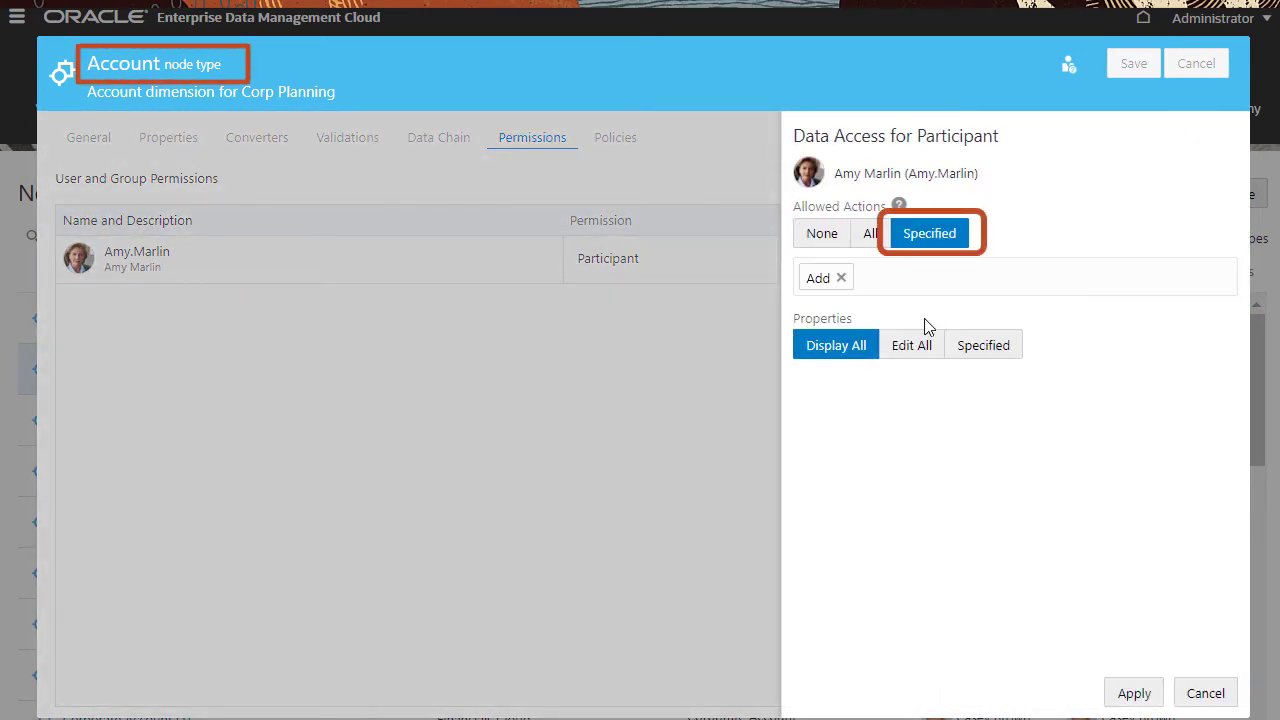
{"action": "left_click", "coordinate": [968, 342]}
{"action": "left_click", "coordinate": [1196, 435]}
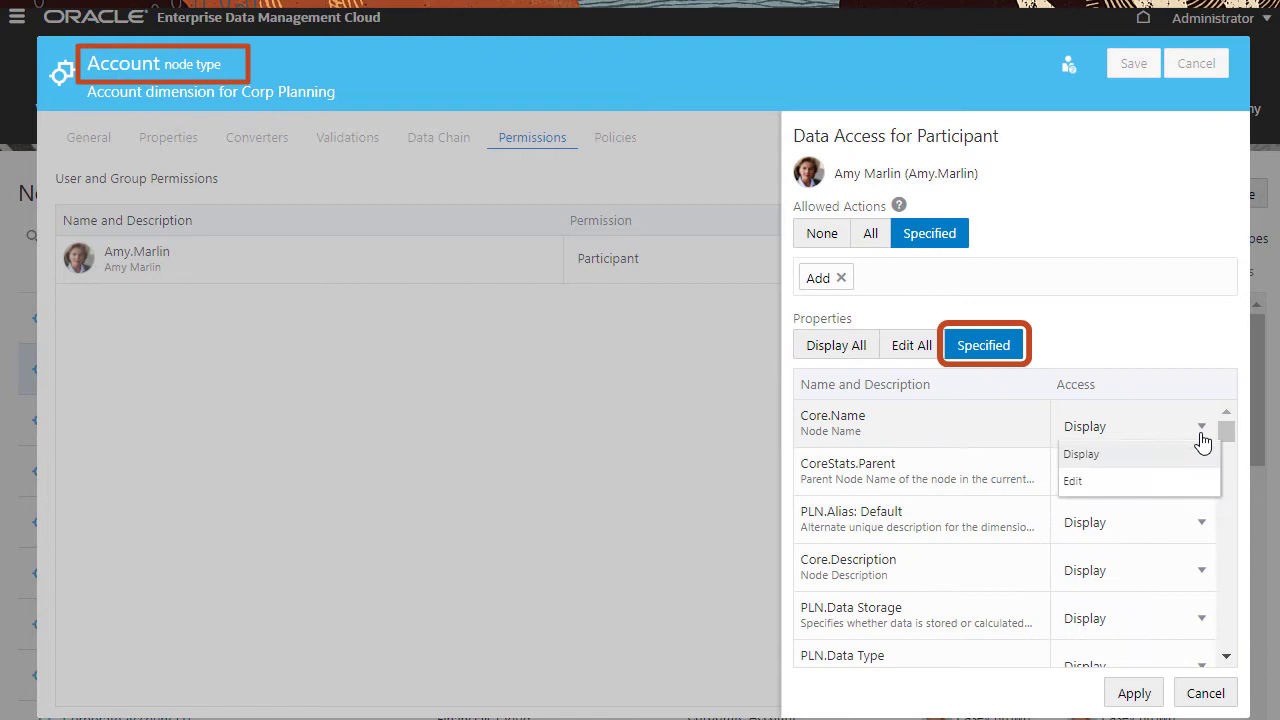
{"action": "left_click", "coordinate": [1193, 476]}
{"action": "left_click", "coordinate": [1193, 480]}
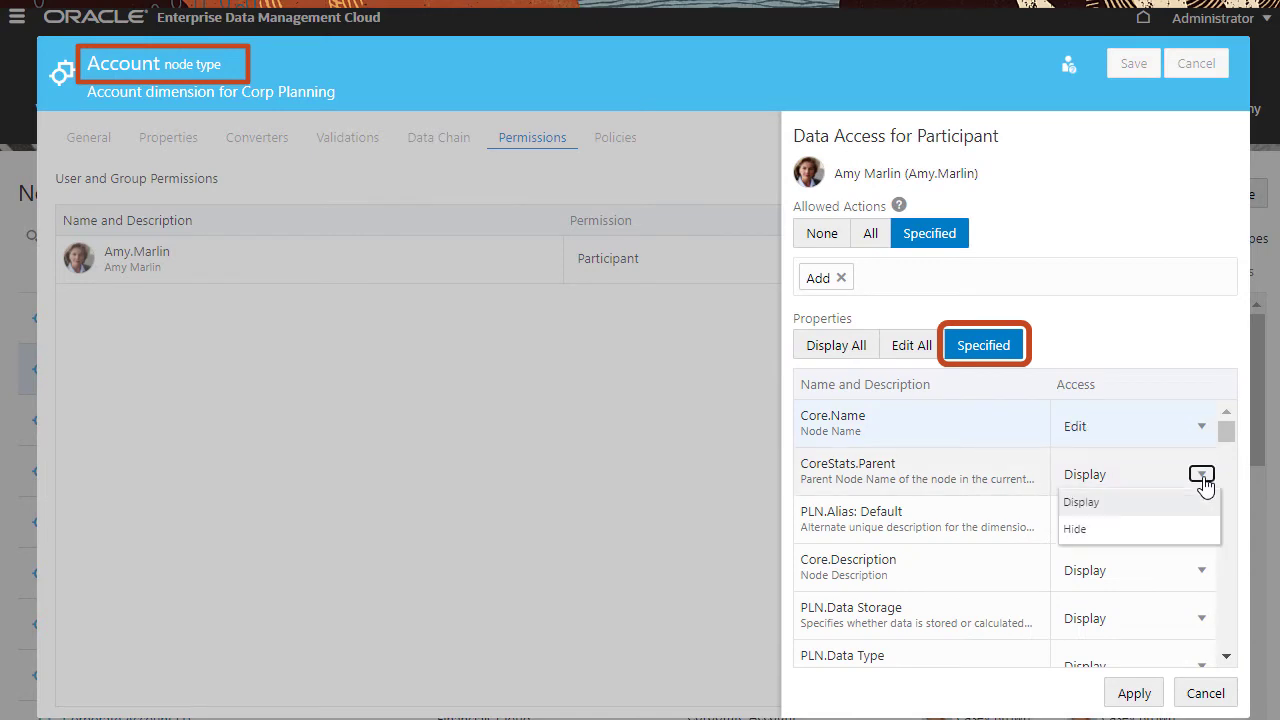
{"action": "left_click", "coordinate": [1170, 535]}
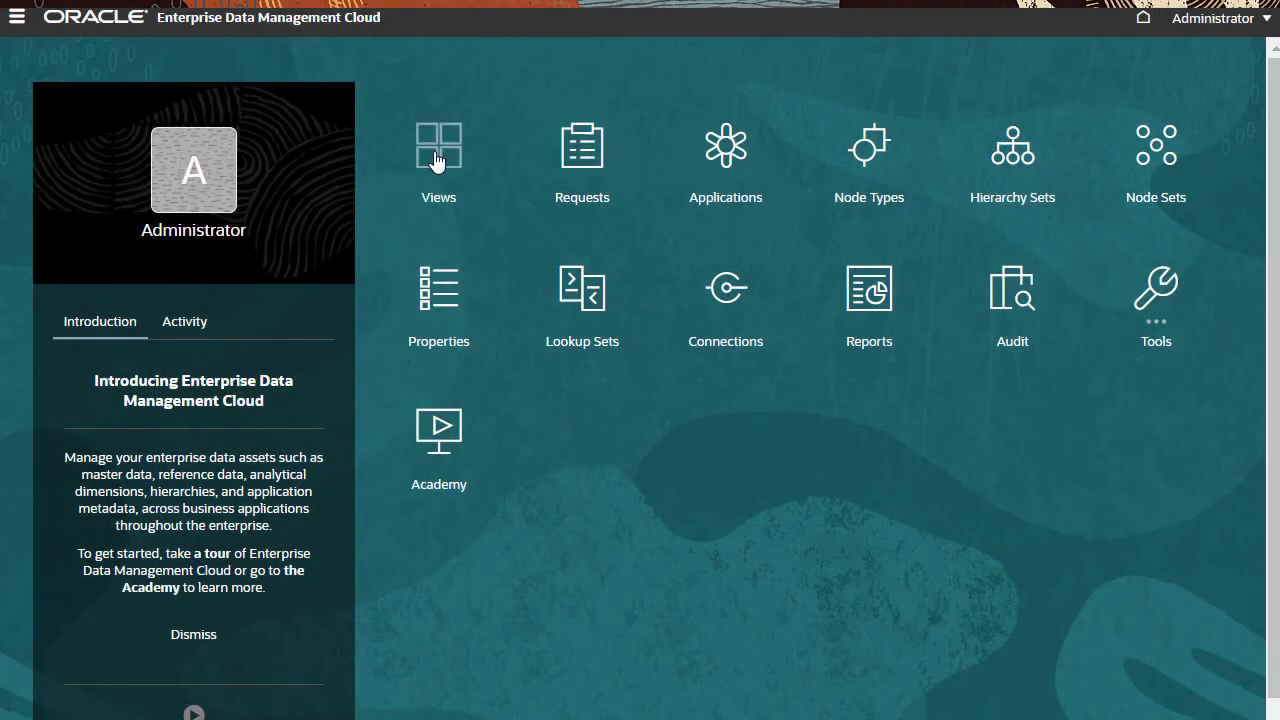
Inspect the Corporate Planning view and open the Account viewpoint's definition
{"action": "left_click", "coordinate": [1233, 513]}
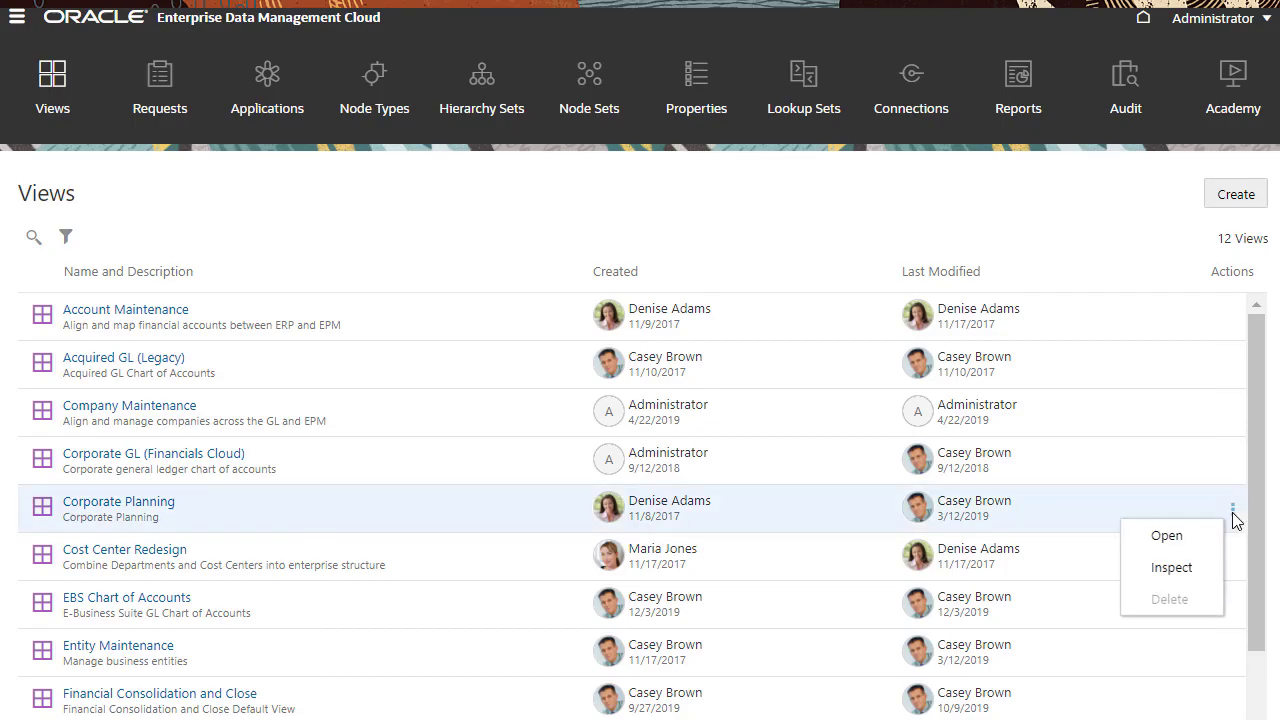
{"action": "left_click", "coordinate": [1190, 566]}
{"action": "left_click", "coordinate": [266, 146]}
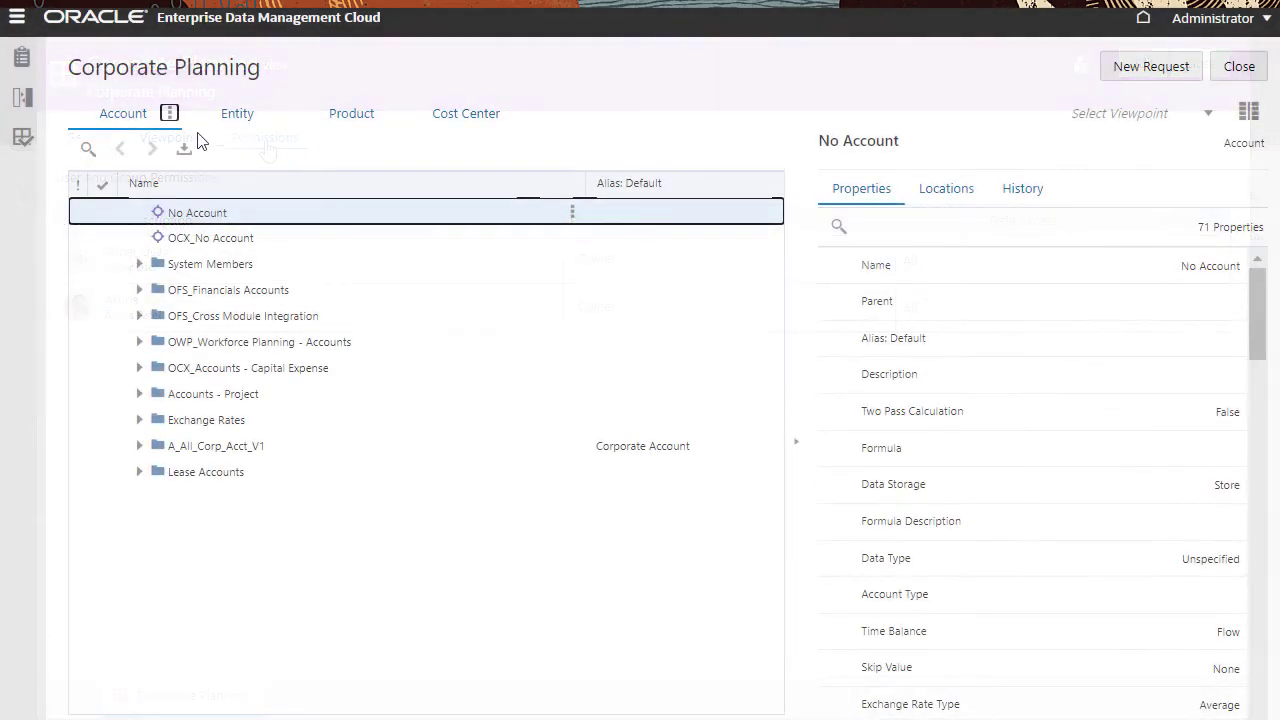
{"action": "left_click", "coordinate": [170, 115]}
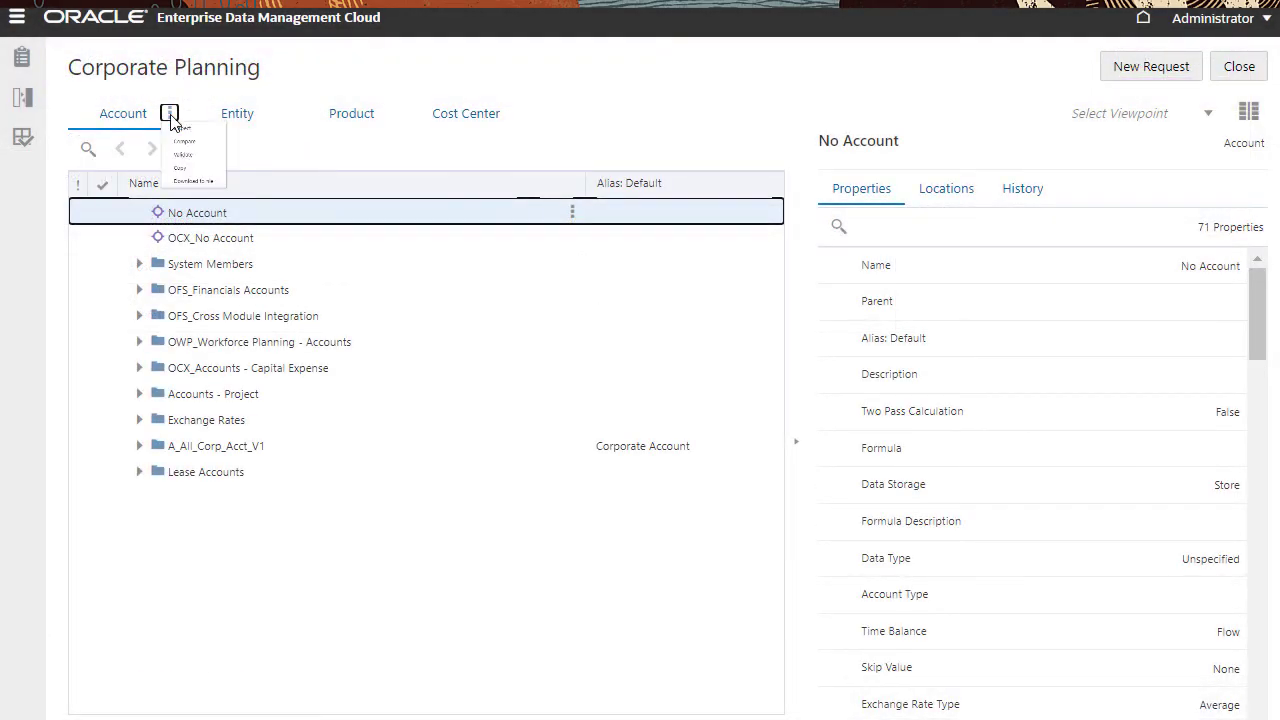
{"action": "left_click", "coordinate": [192, 142]}
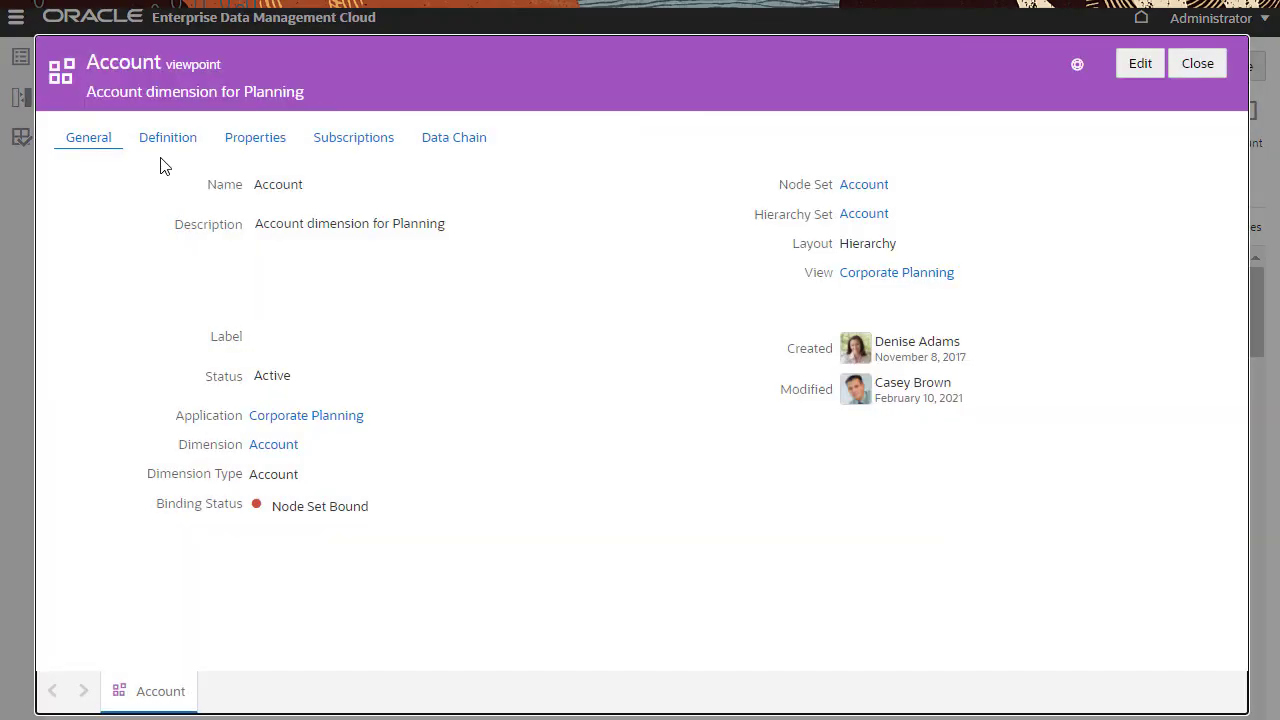
{"action": "left_click", "coordinate": [170, 145]}
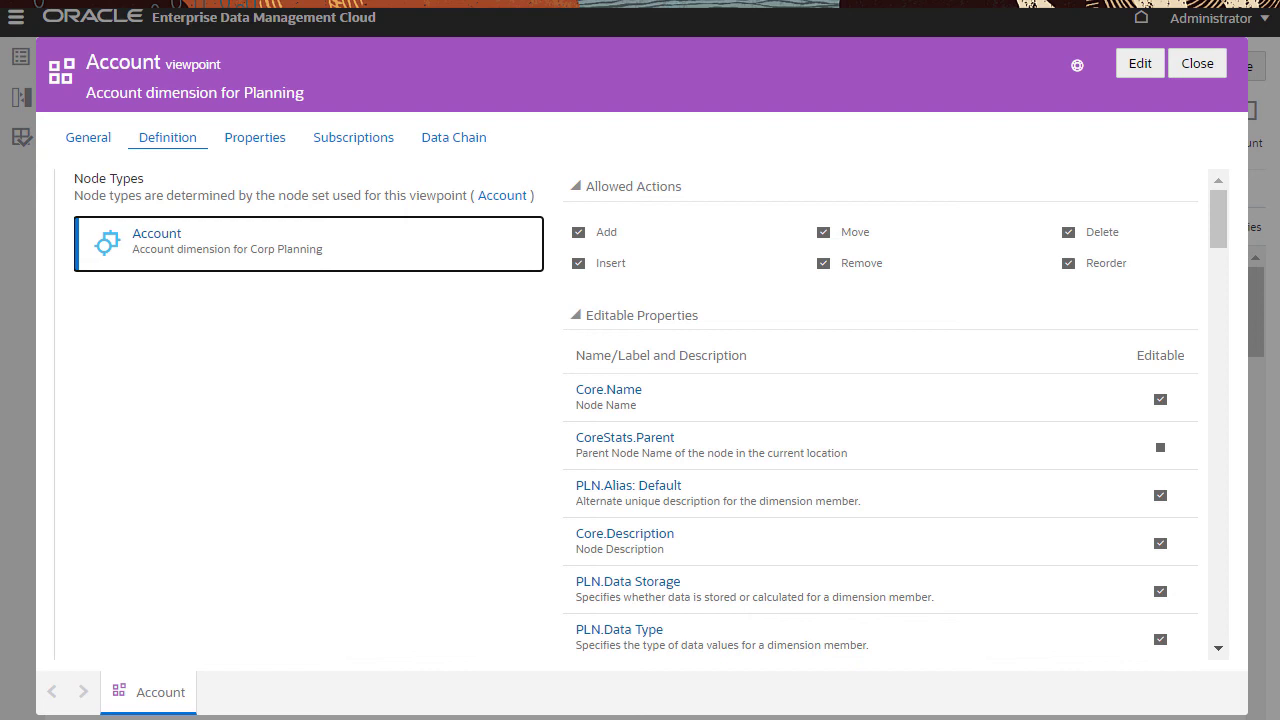
Uncheck Delete, Reorder, Remove, Move, Add and Insert in Allowed Actions, then save
{"action": "left_click", "coordinate": [1150, 66]}
{"action": "left_click", "coordinate": [1070, 232]}
{"action": "left_click", "coordinate": [1070, 263]}
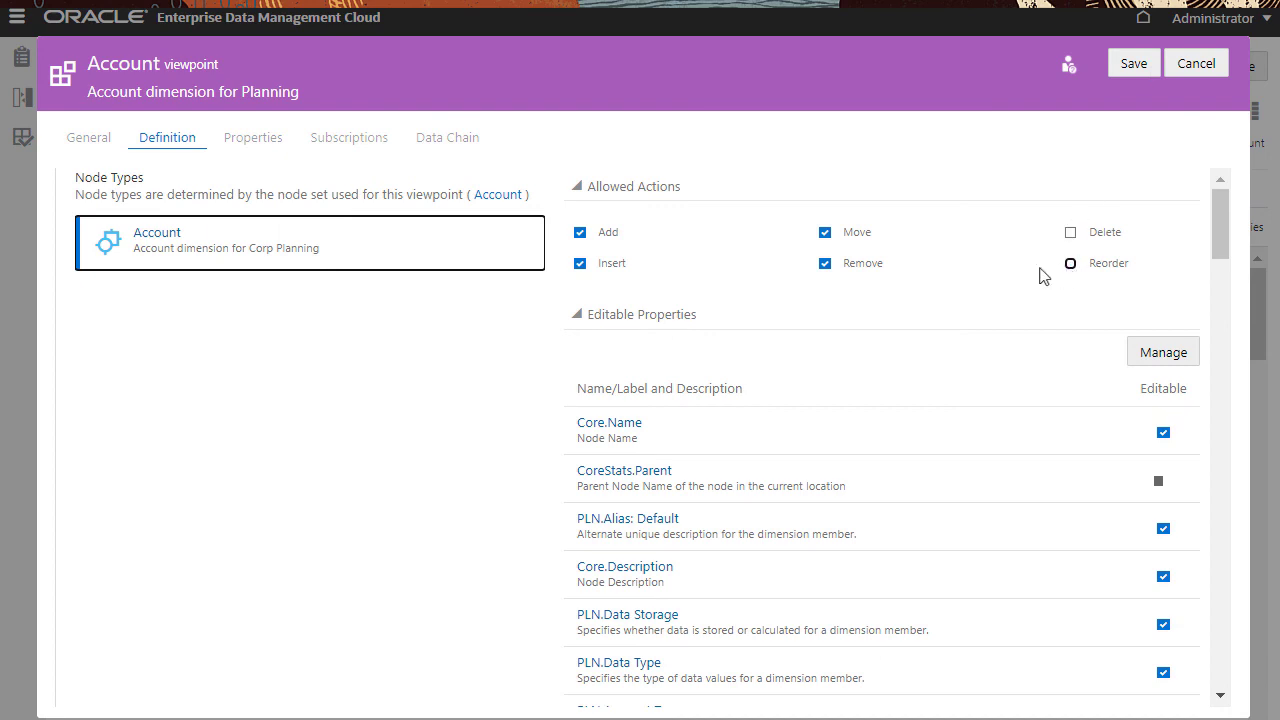
{"action": "left_click", "coordinate": [824, 263]}
{"action": "left_click", "coordinate": [824, 232]}
{"action": "left_click", "coordinate": [580, 232]}
{"action": "left_click", "coordinate": [580, 263]}
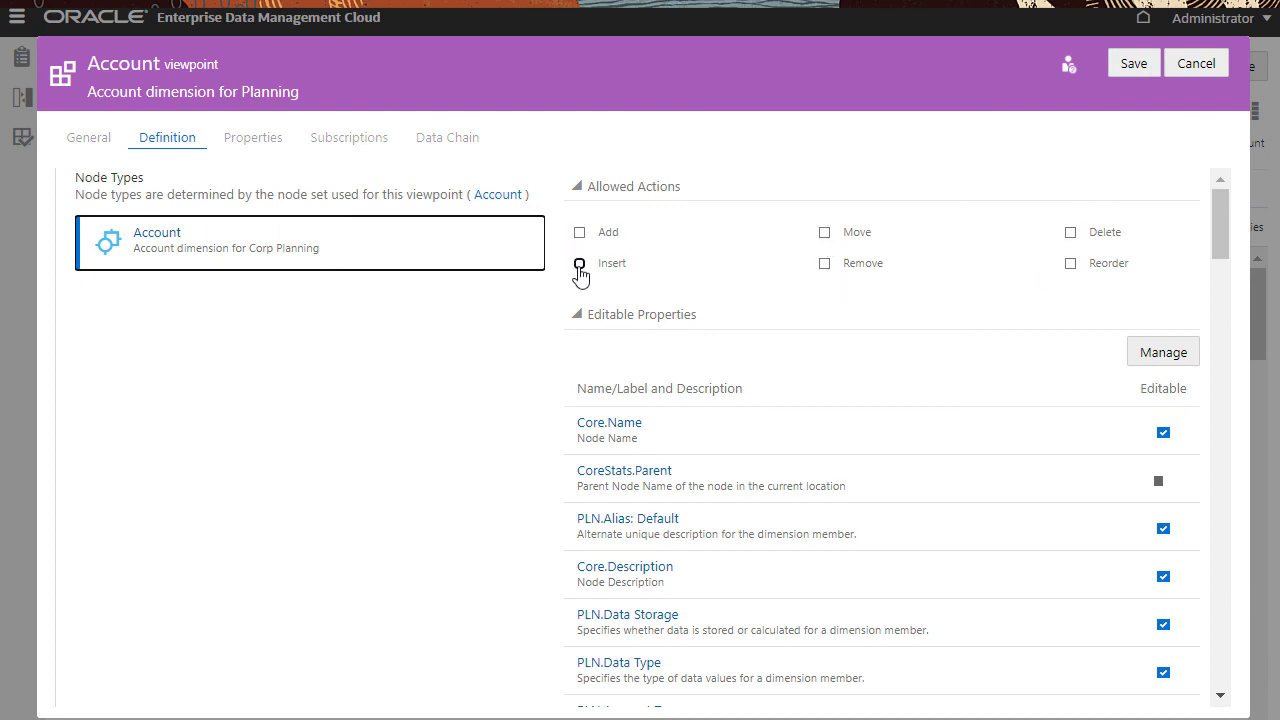
{"action": "left_click", "coordinate": [1134, 63]}
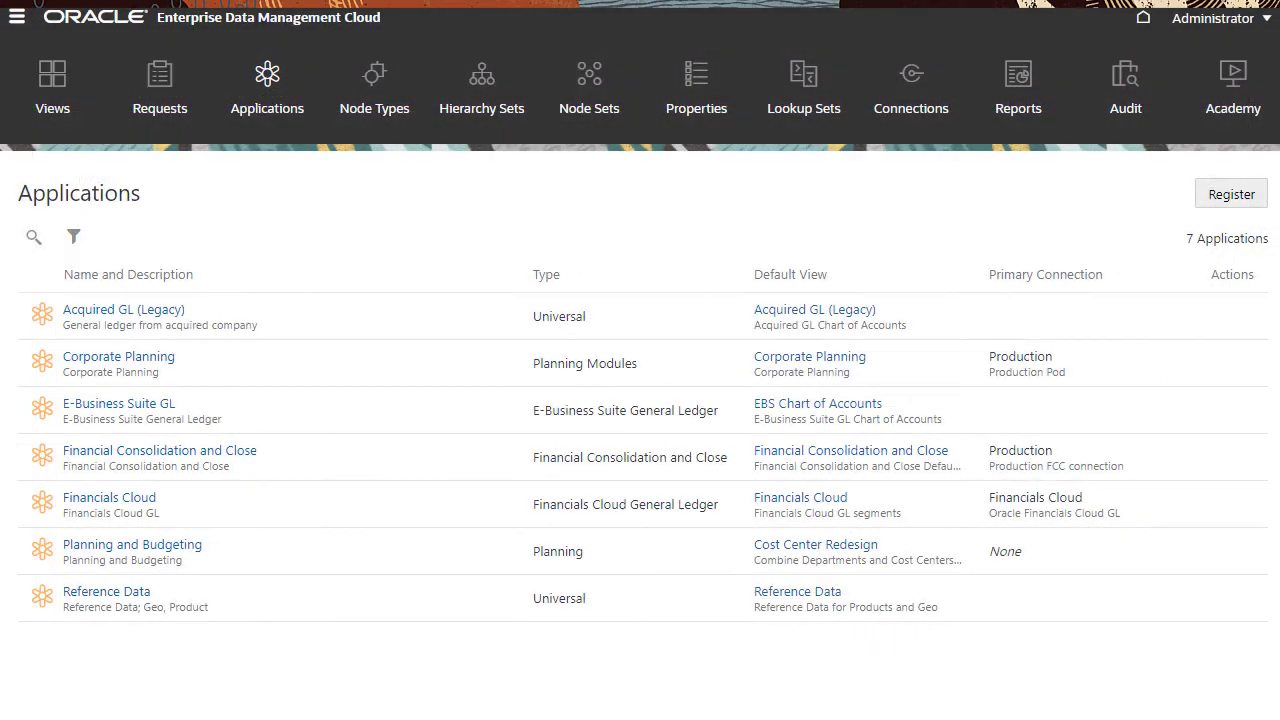
Inspect Financial Consolidation and Close and open the Approval policy's Definition showing its approver
{"action": "left_click", "coordinate": [1233, 460]}
{"action": "left_click", "coordinate": [1191, 488]}
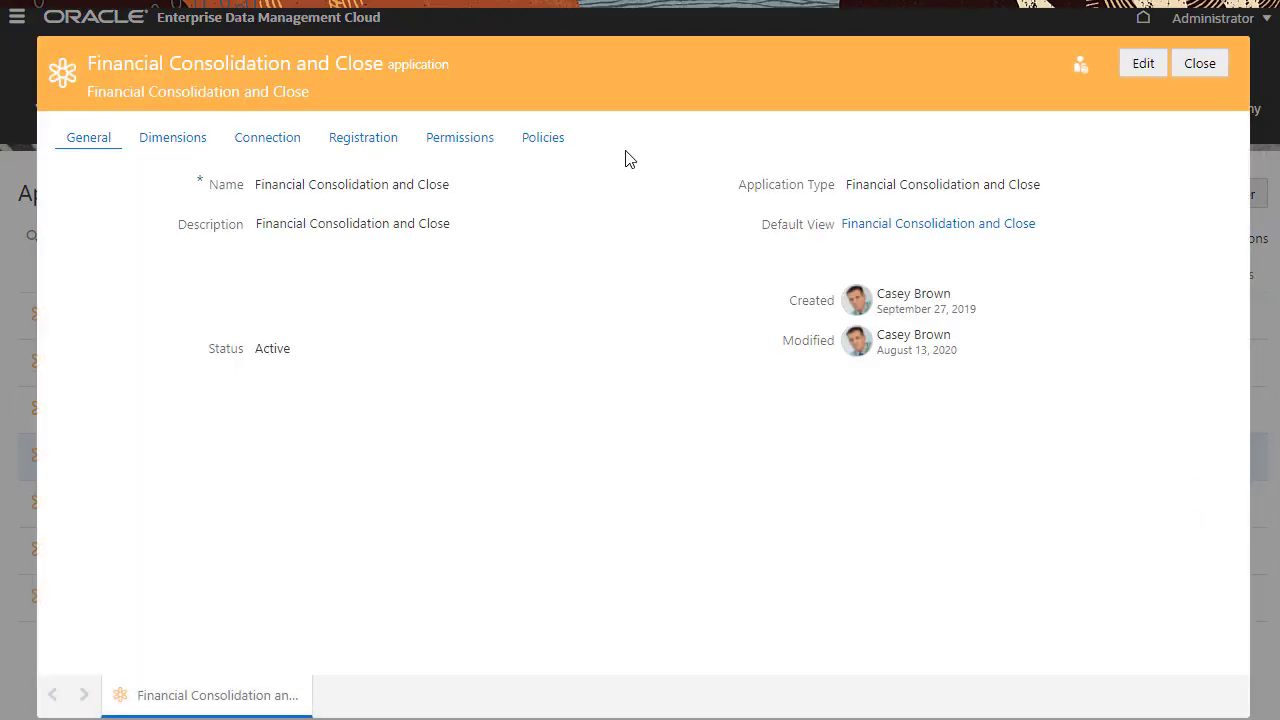
{"action": "left_click", "coordinate": [540, 140]}
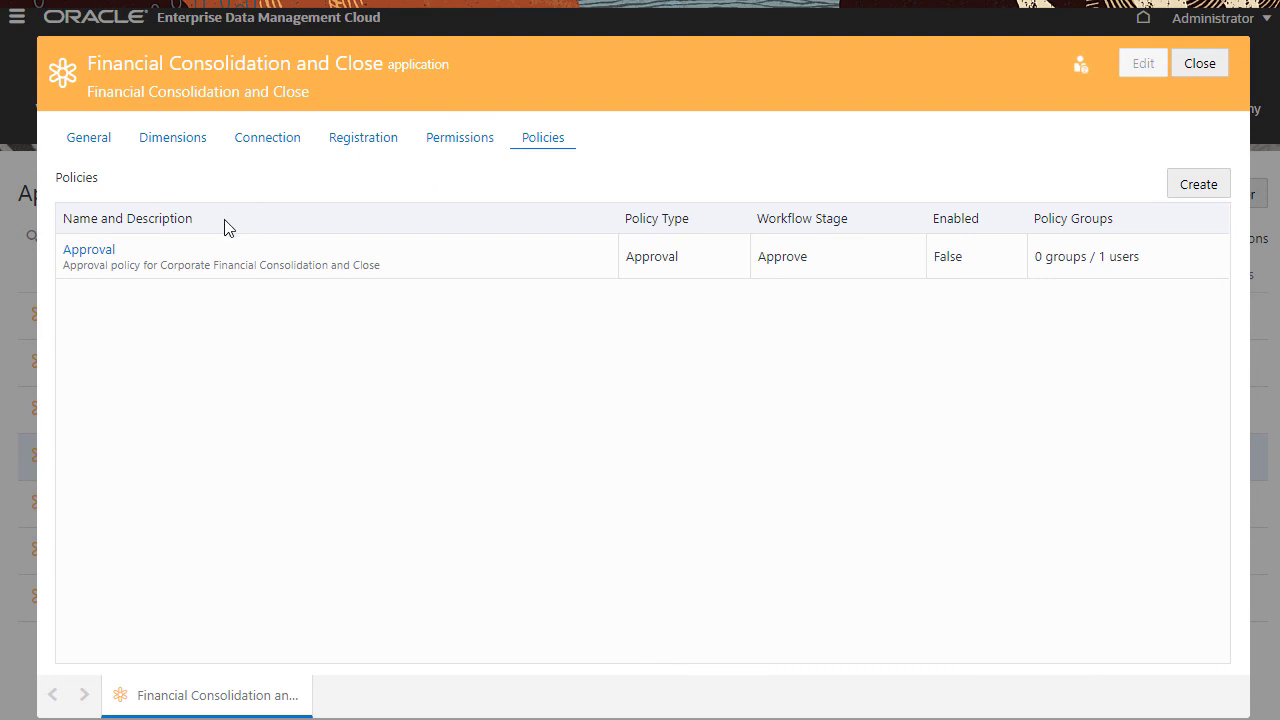
{"action": "left_click", "coordinate": [89, 251]}
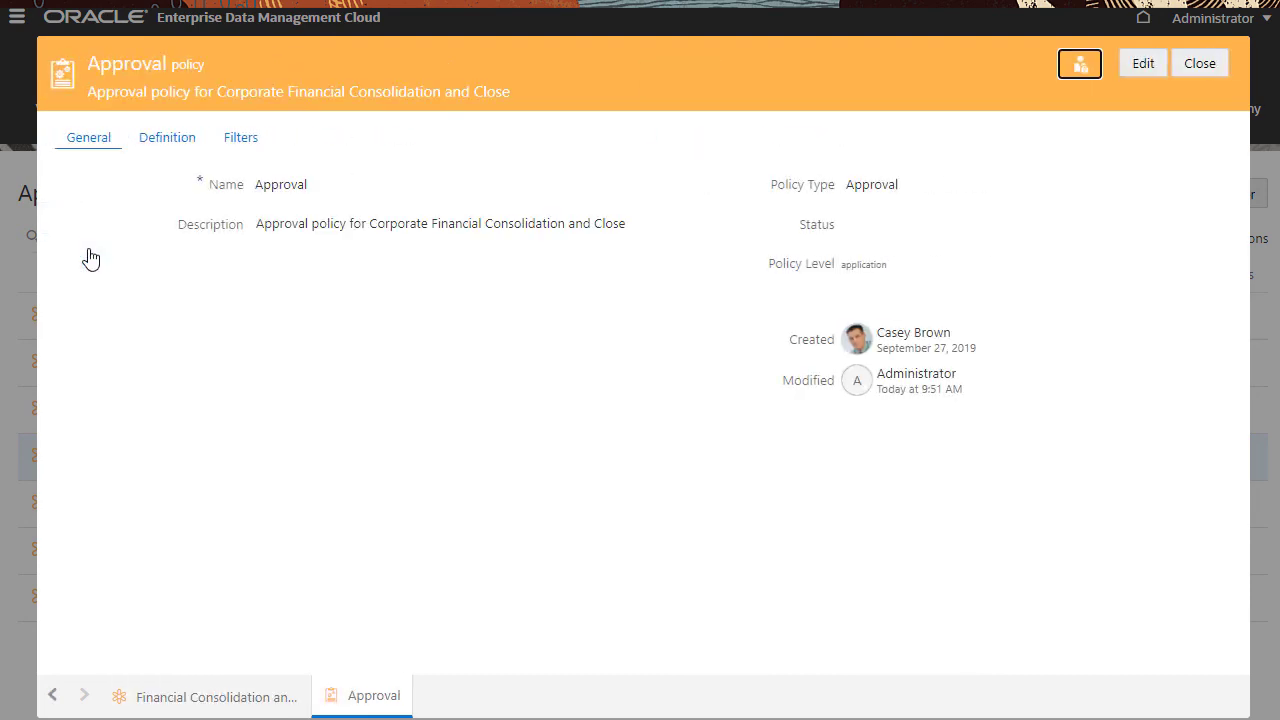
{"action": "left_click", "coordinate": [160, 146]}
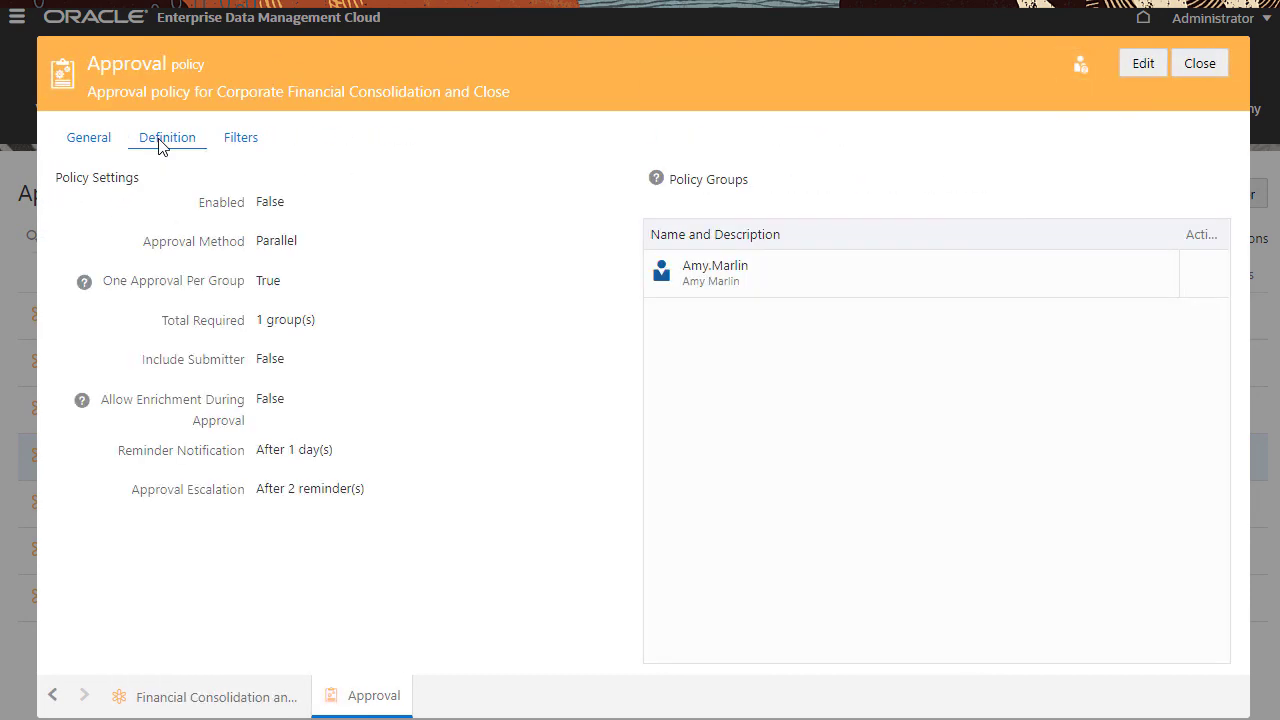